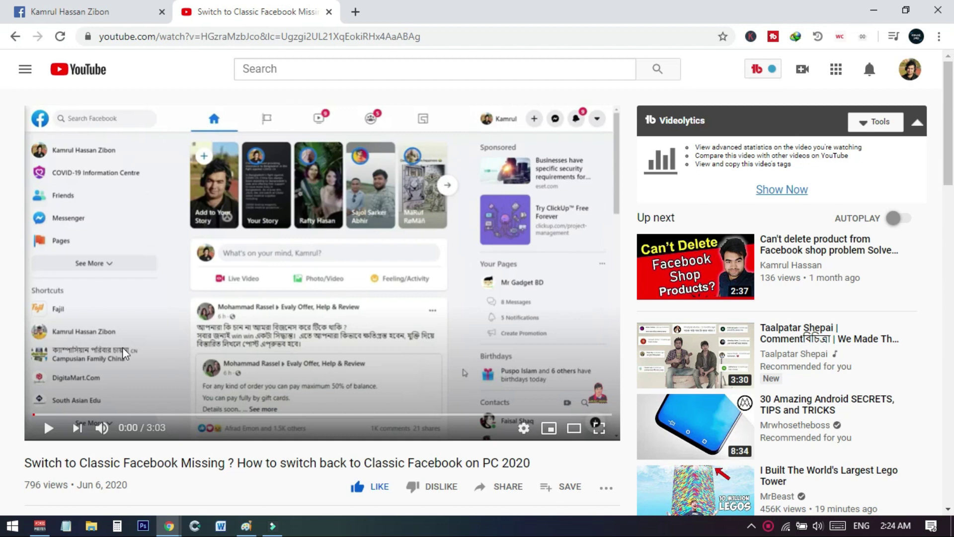
Step: Highlight the video's upload date and view count, checking today's date in the calendar
left_click_drag(80, 488, 102, 489)
left_click(893, 525)
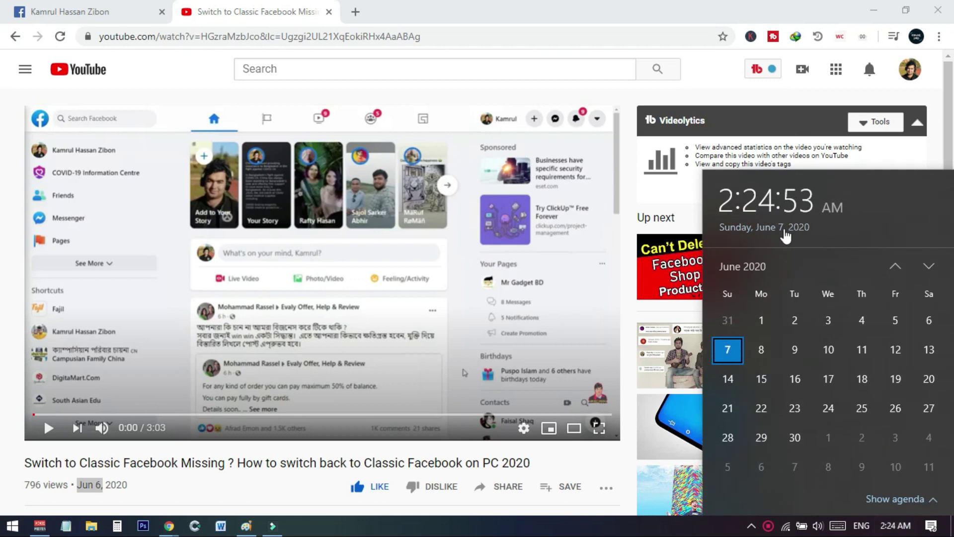
left_click(133, 486)
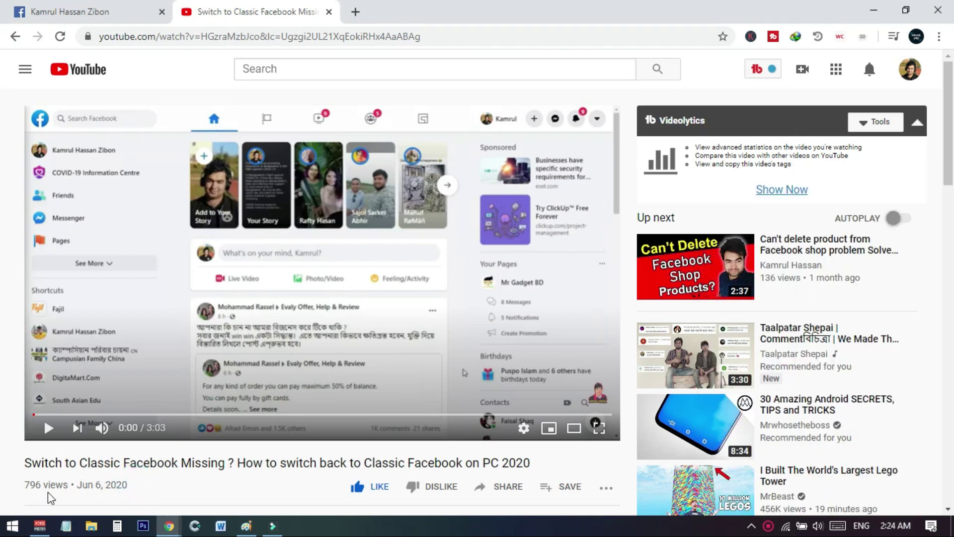
left_click_drag(26, 484, 39, 484)
Step: Play the tutorial, pause it at 0:05, and show it in full screen
left_click(48, 428)
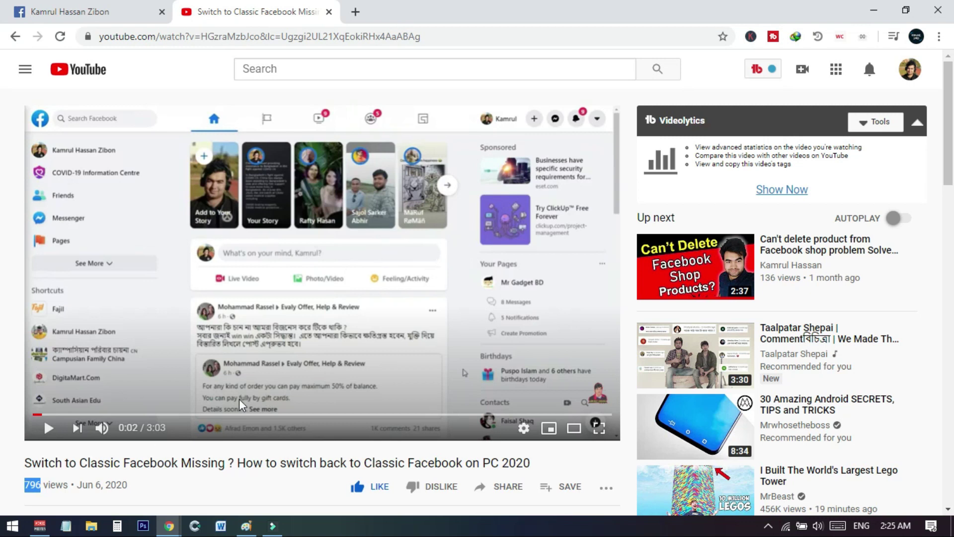
left_click(9, 458)
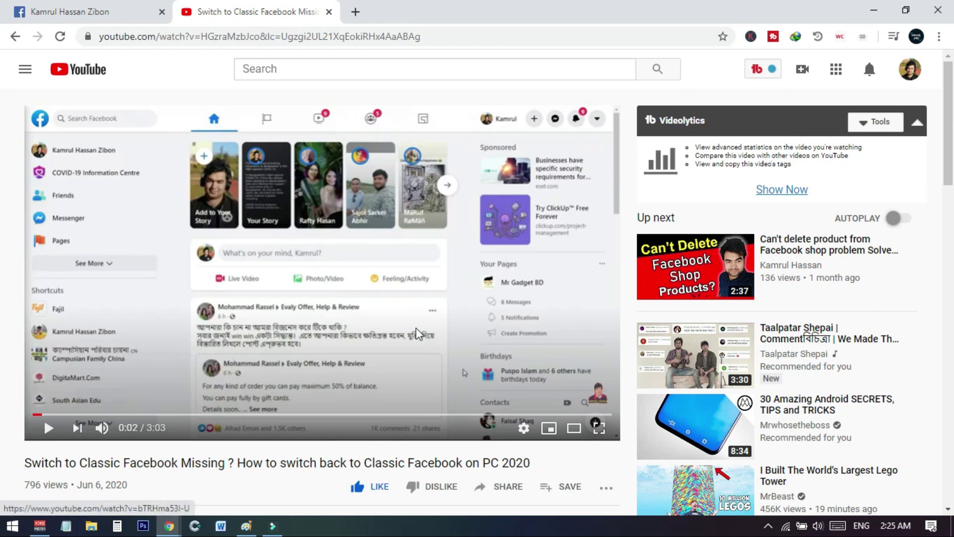
left_click(48, 428)
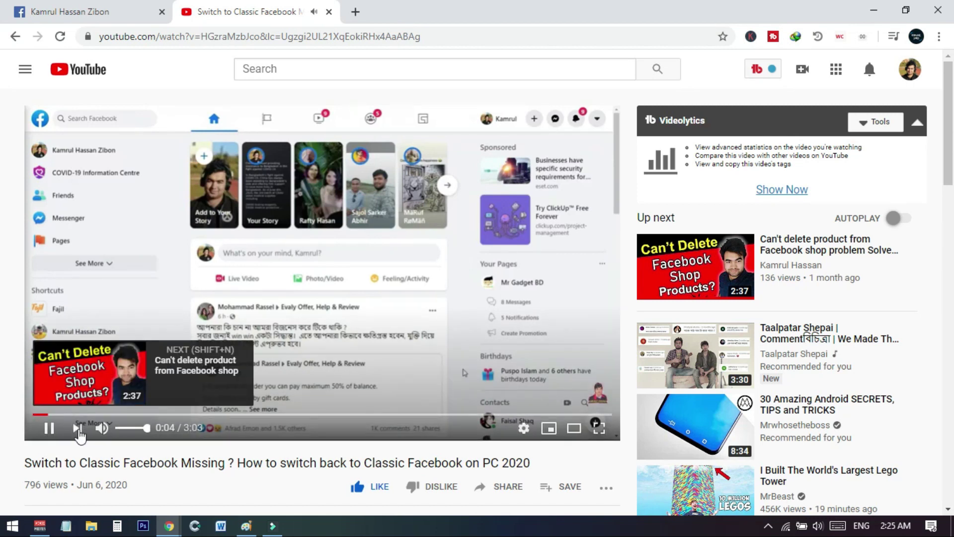
left_click(48, 427)
left_click(599, 428)
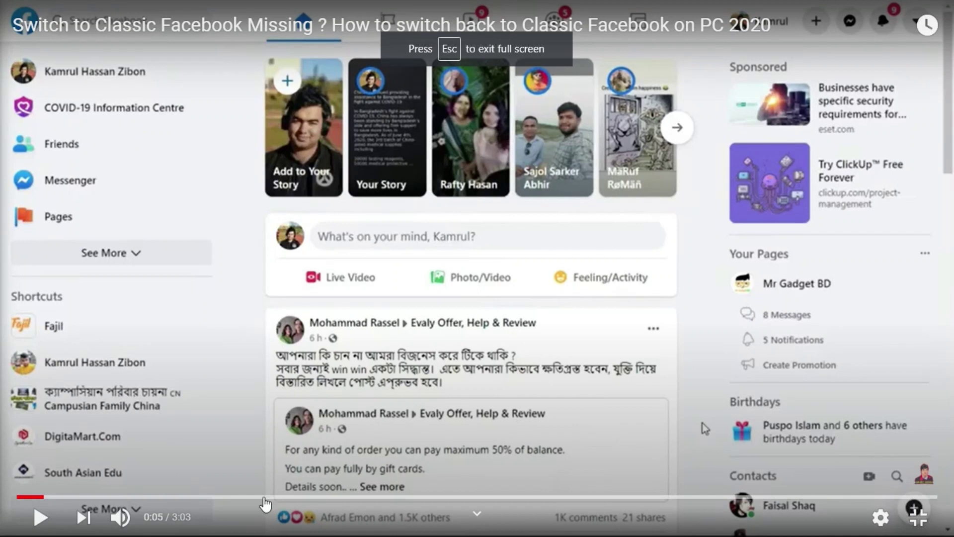
left_click(40, 517)
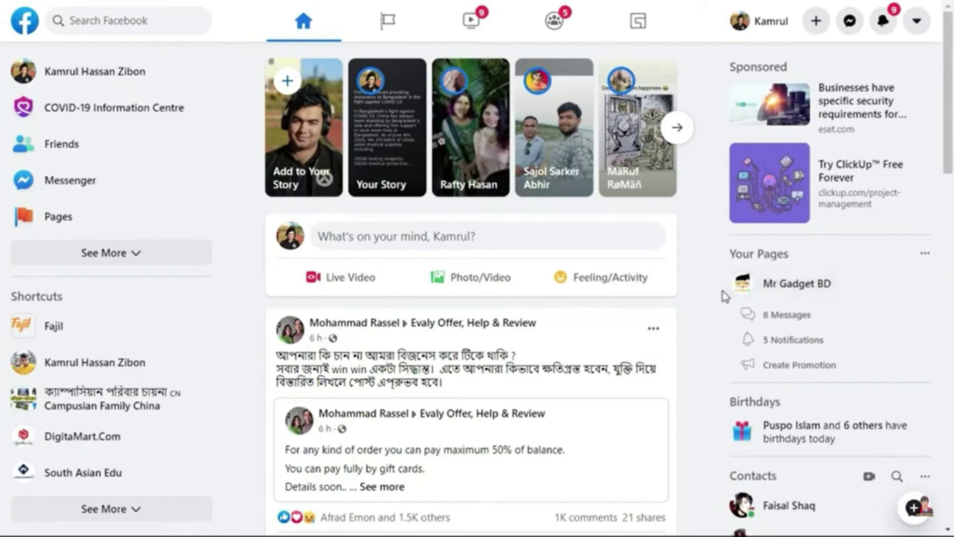
left_click(919, 29)
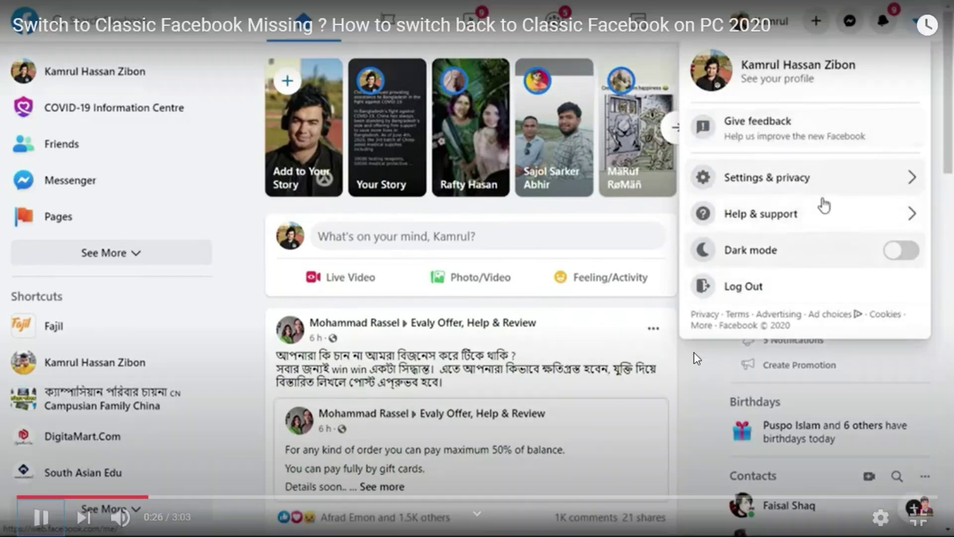
left_click(693, 352)
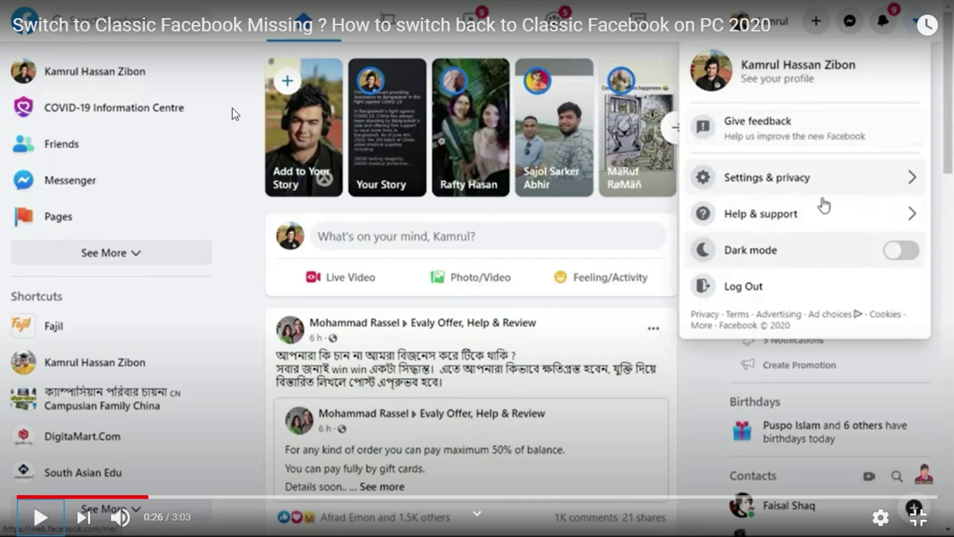
left_click(918, 517)
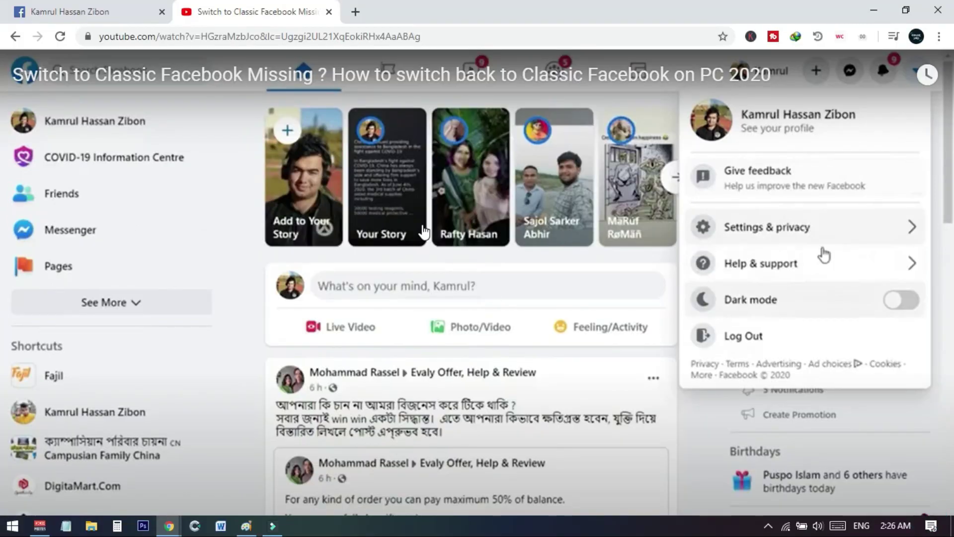
Step: Switch to the Facebook profile tab, reload it, and check then close the notifications list
left_click(98, 19)
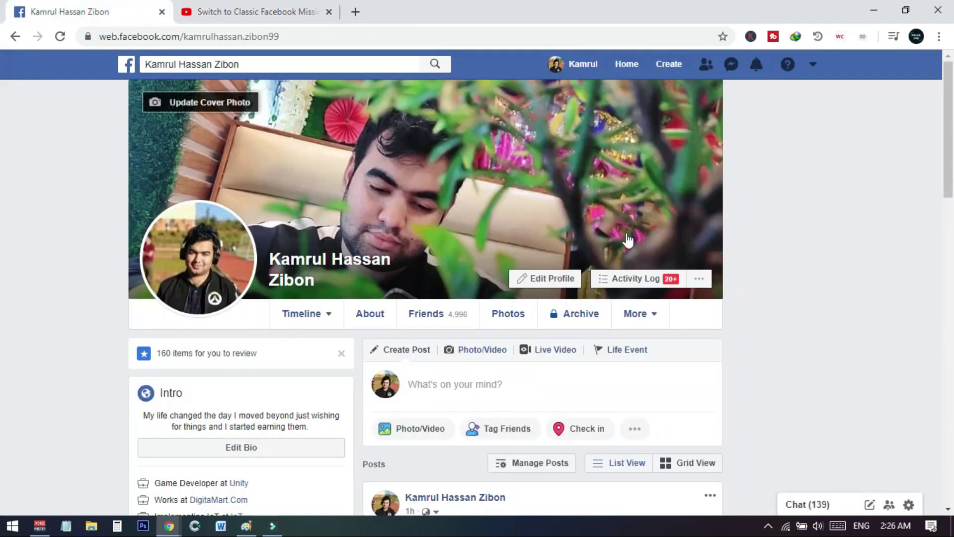
scroll(692, 290, "down", 1)
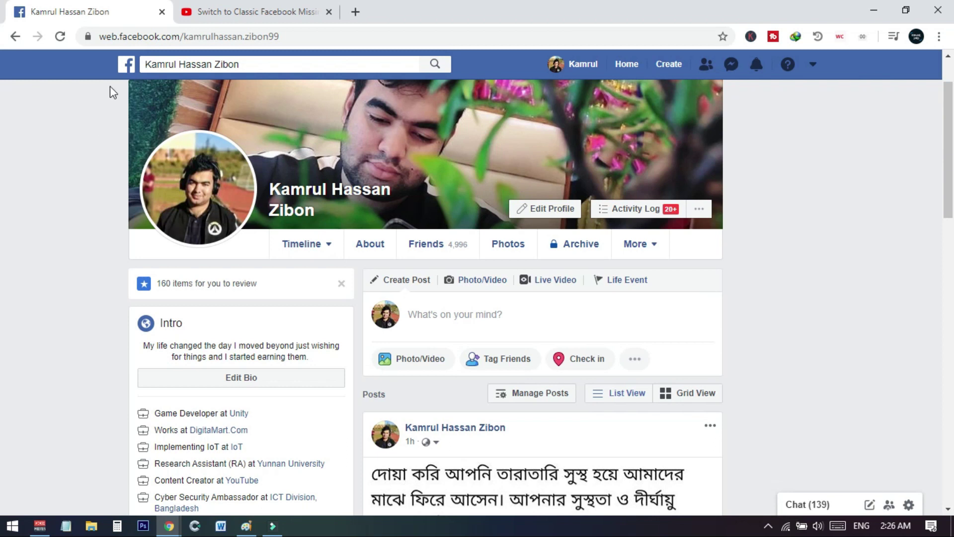
left_click(60, 37)
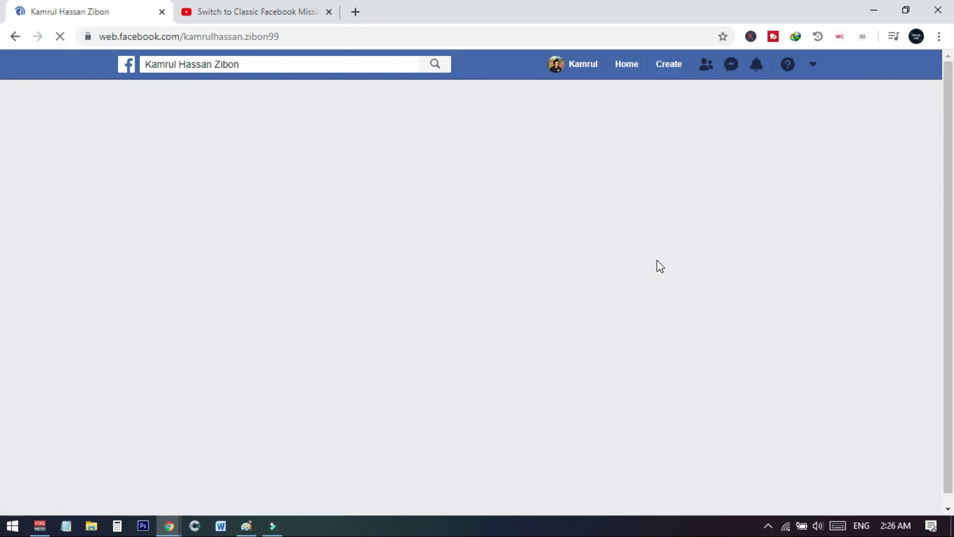
left_click(757, 64)
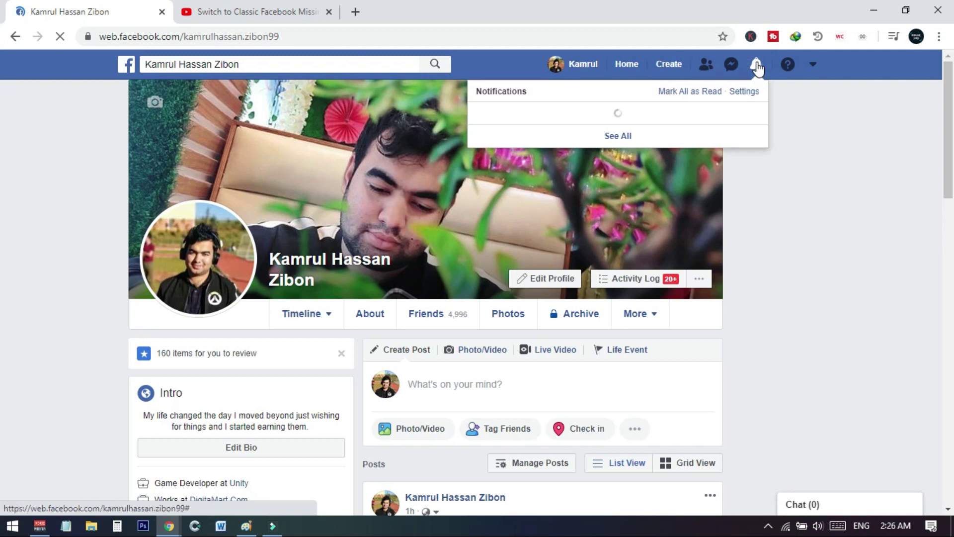
left_click(819, 188)
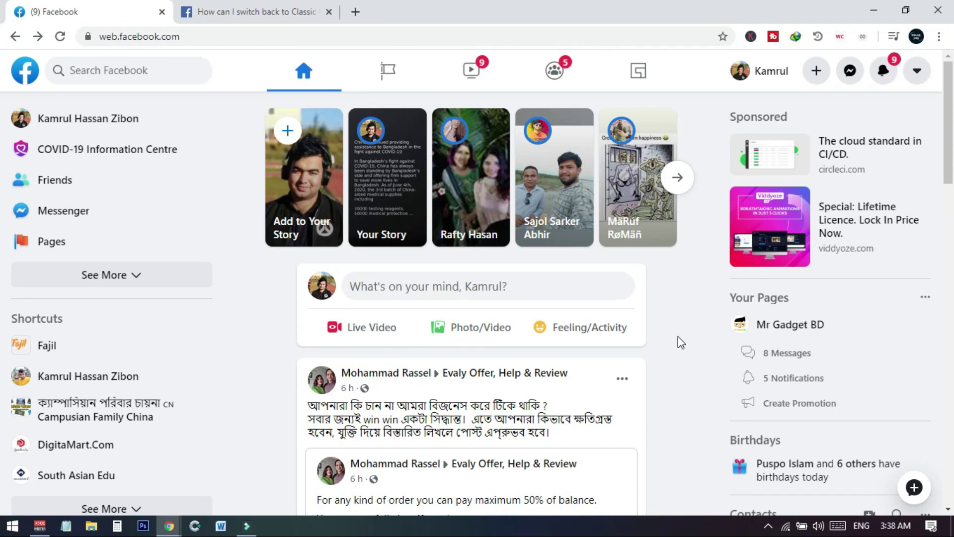
Step: In the help article, highlight the heading and point out the arrow icon from step 1
left_click(297, 6)
left_click(878, 256)
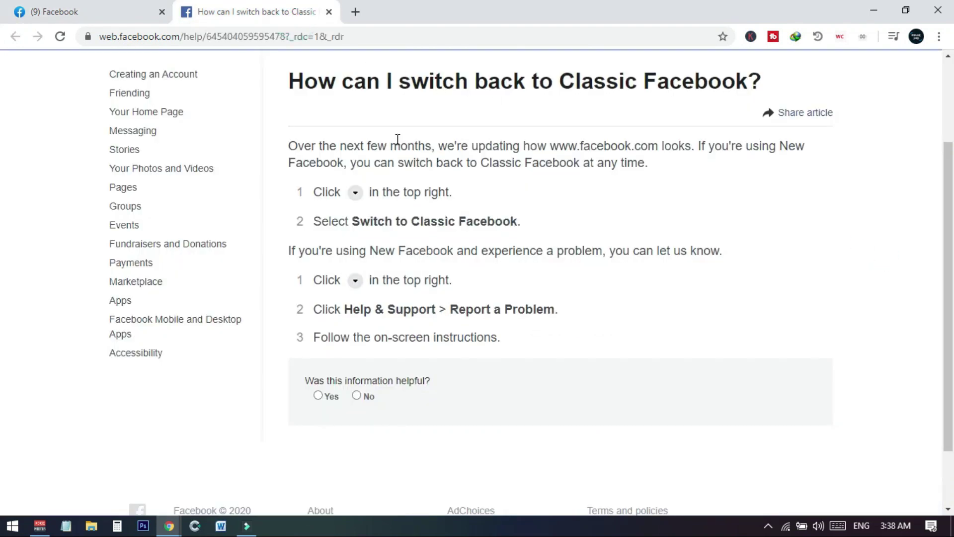
left_click_drag(297, 86, 760, 82)
left_click(343, 197)
left_click(356, 194)
Step: Open the Facebook account menu and copy 'Switch to Classic Facebook' from the help article
left_click(96, 7)
left_click(920, 68)
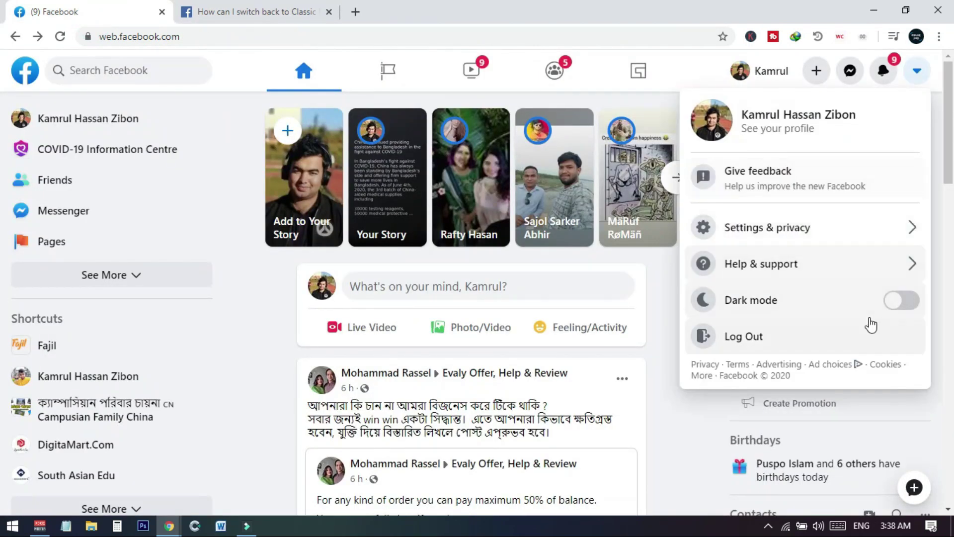
left_click(284, 20)
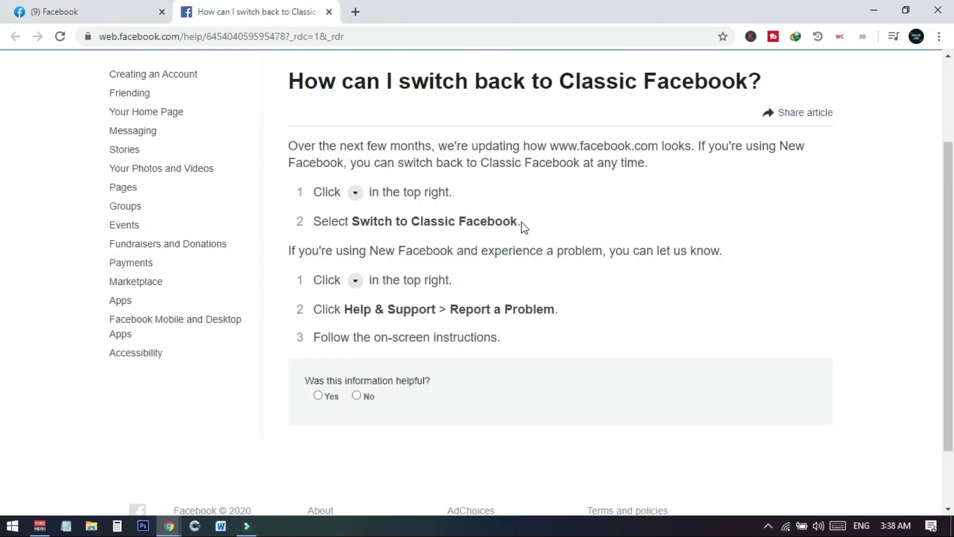
left_click_drag(519, 221, 353, 222)
right_click(354, 224)
left_click(387, 234)
left_click(75, 12)
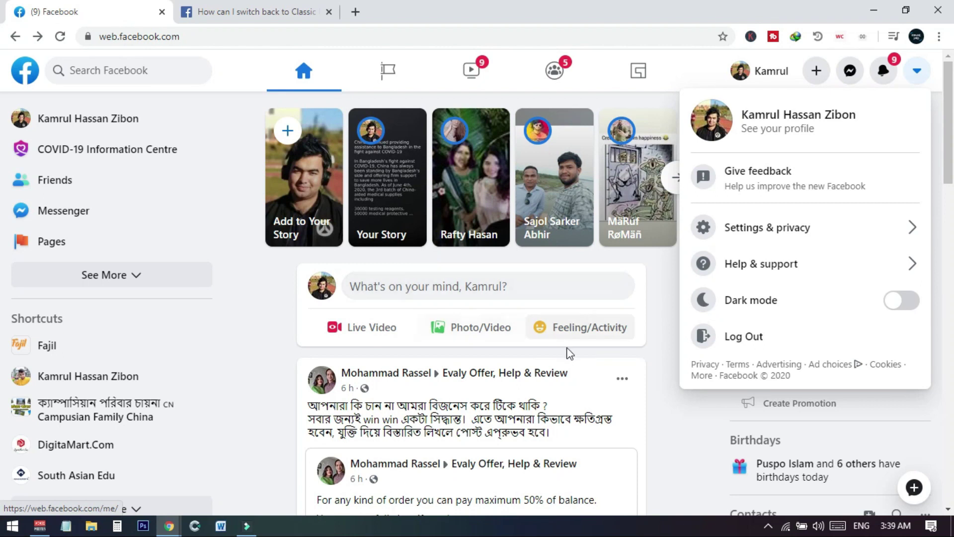
Step: Mark the article's report-a-problem instruction, then return to the news feed and close the account options
left_click(286, 6)
left_click_drag(347, 311, 561, 318)
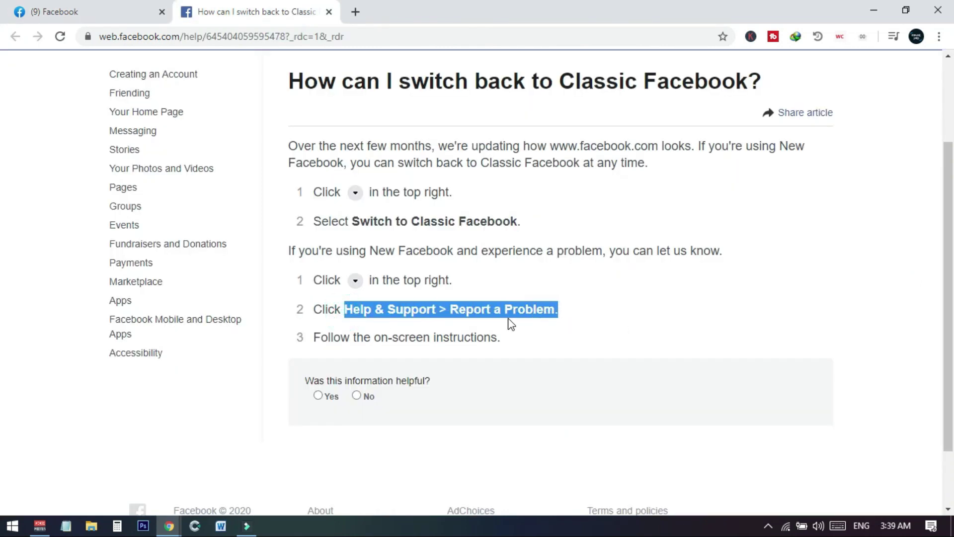
left_click(558, 318)
left_click(553, 312)
left_click(86, 19)
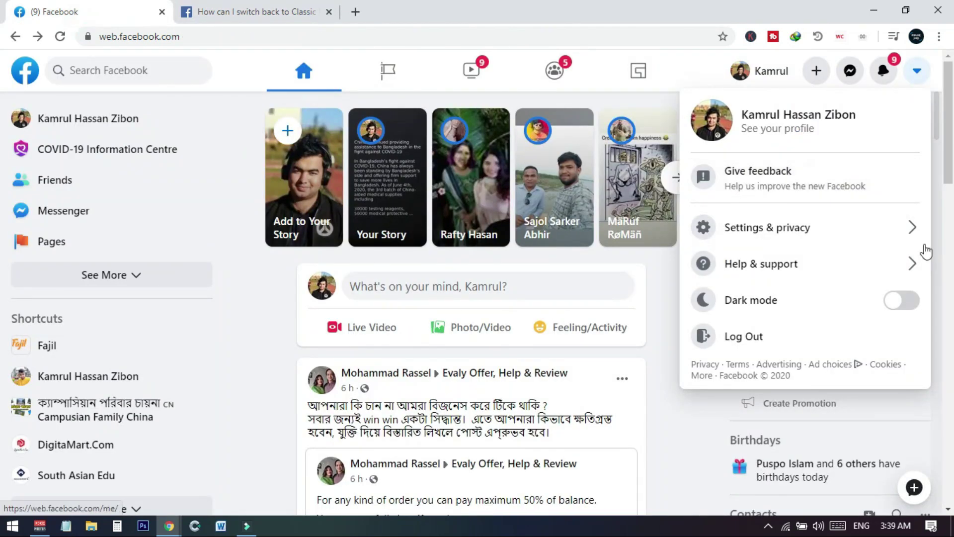
left_click(918, 70)
Step: From the account menu, go to Help & support and choose Report a problem
left_click(917, 71)
left_click(824, 259)
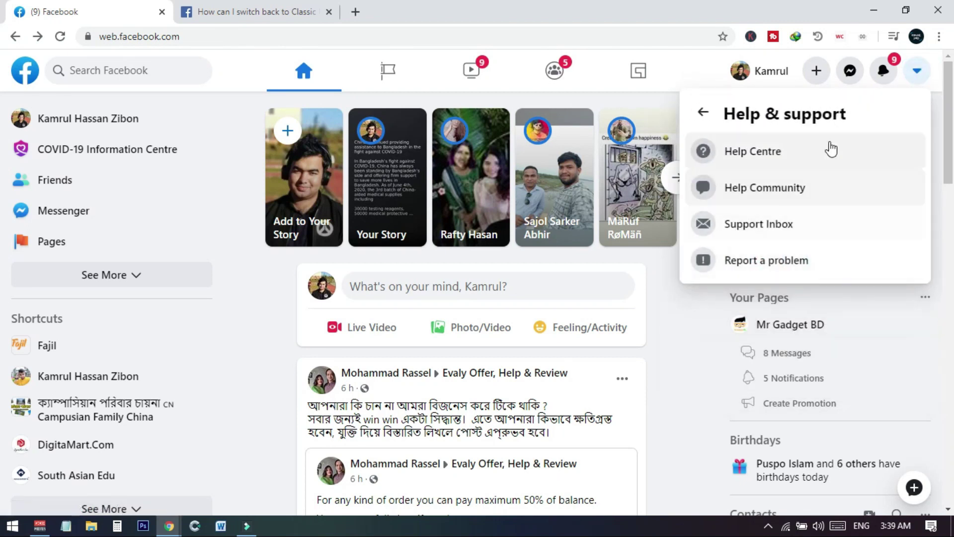
left_click(770, 268)
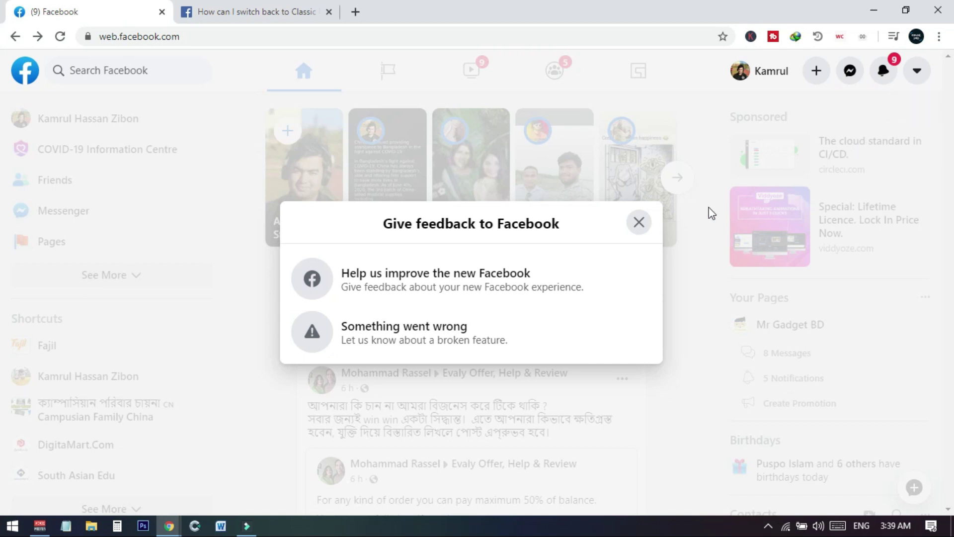
Step: Start a Something went wrong report with Settings as the problem area
left_click(402, 346)
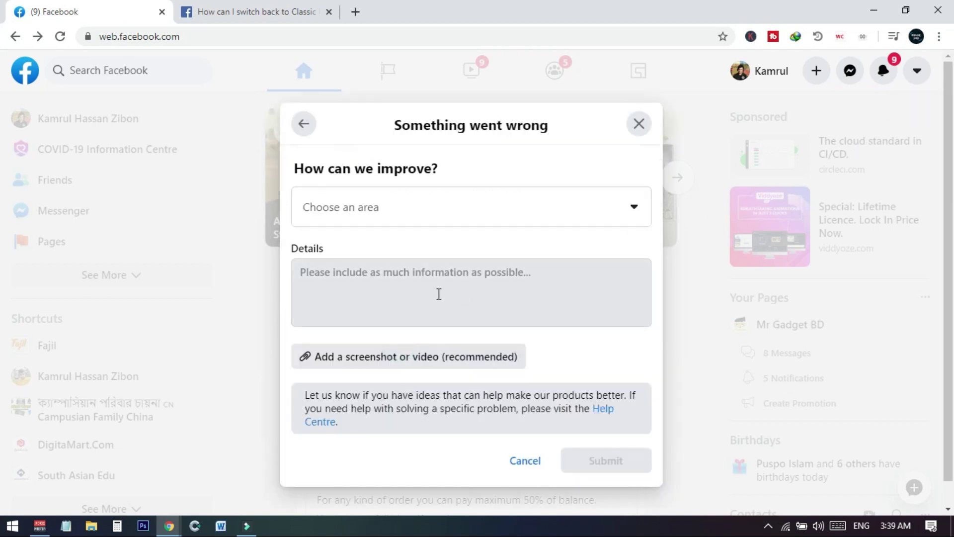
left_click(401, 217)
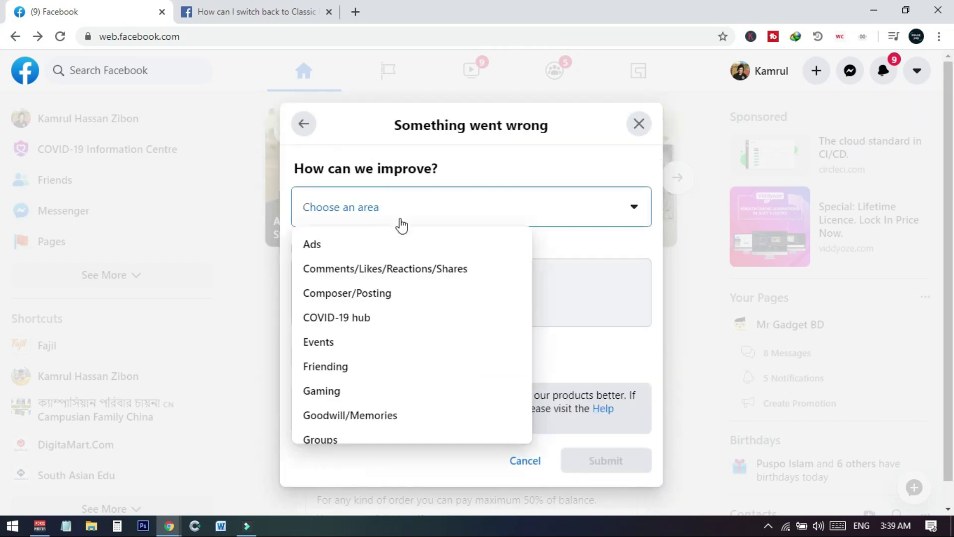
scroll(433, 315, "down", 6)
scroll(432, 316, "down", 3)
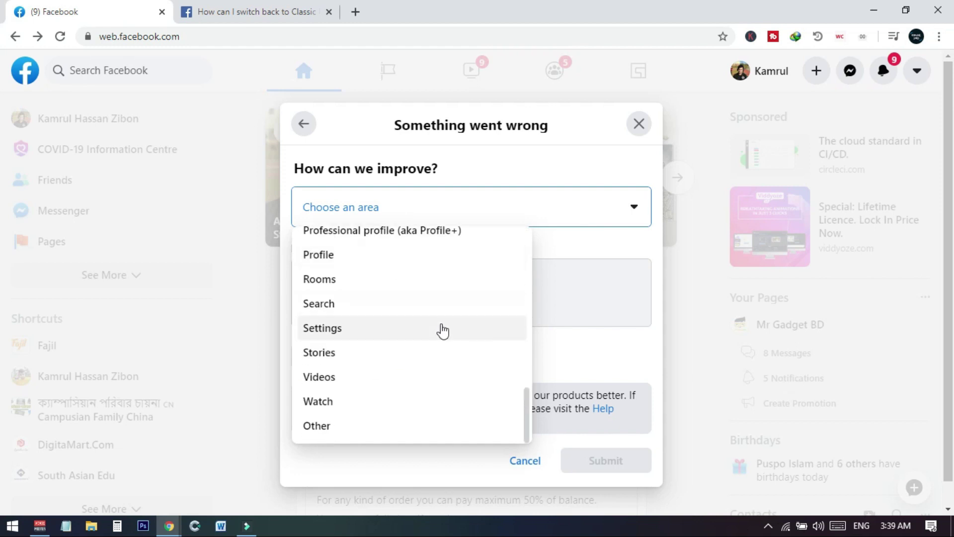
left_click(367, 330)
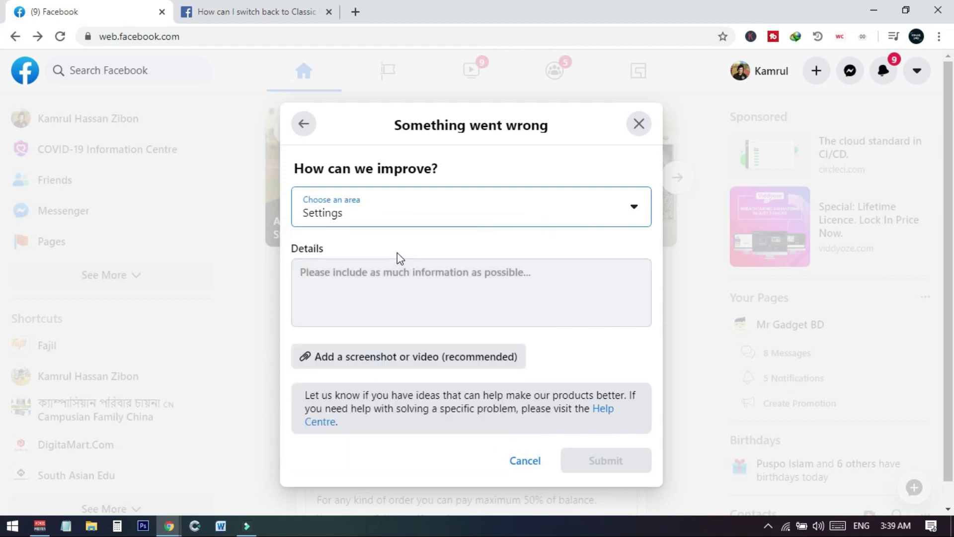
left_click(395, 289)
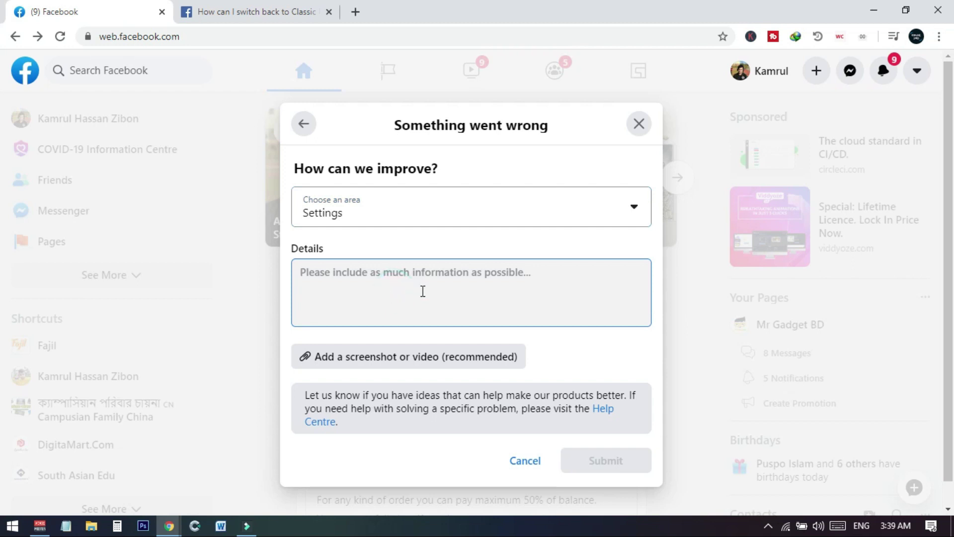
Step: Describe the missing switch to classic button, checking the account options in a new Facebook tab
left_click(226, 8)
left_click(546, 301)
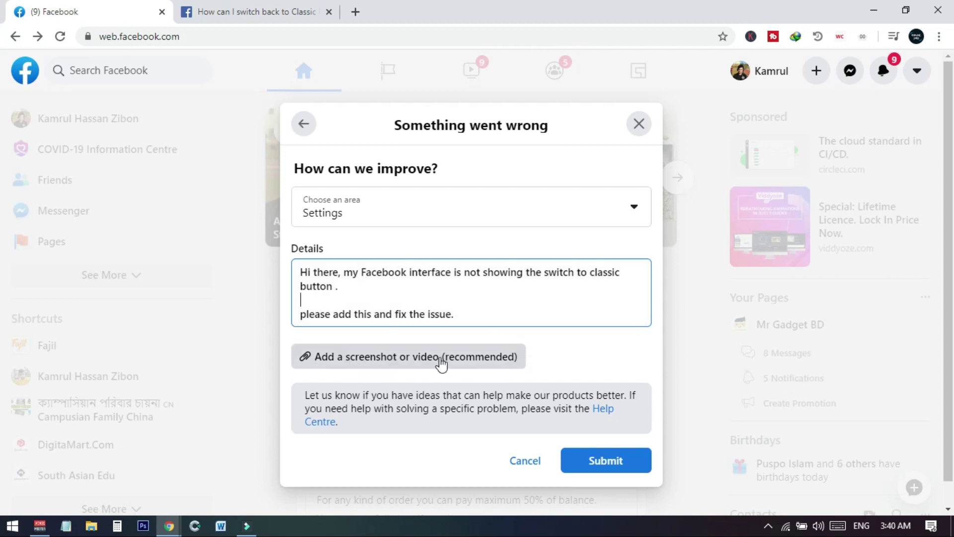
left_click(214, 12)
left_click(434, 221)
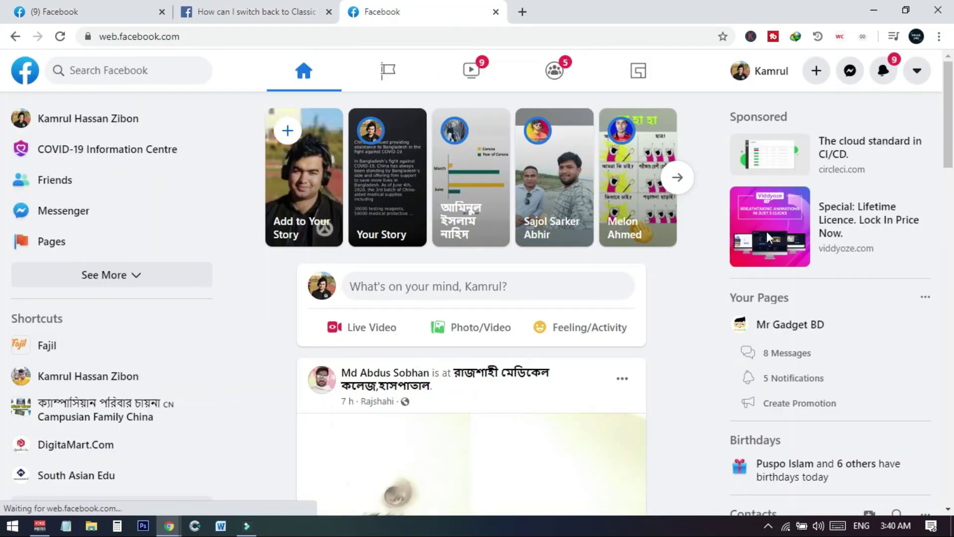
left_click(918, 72)
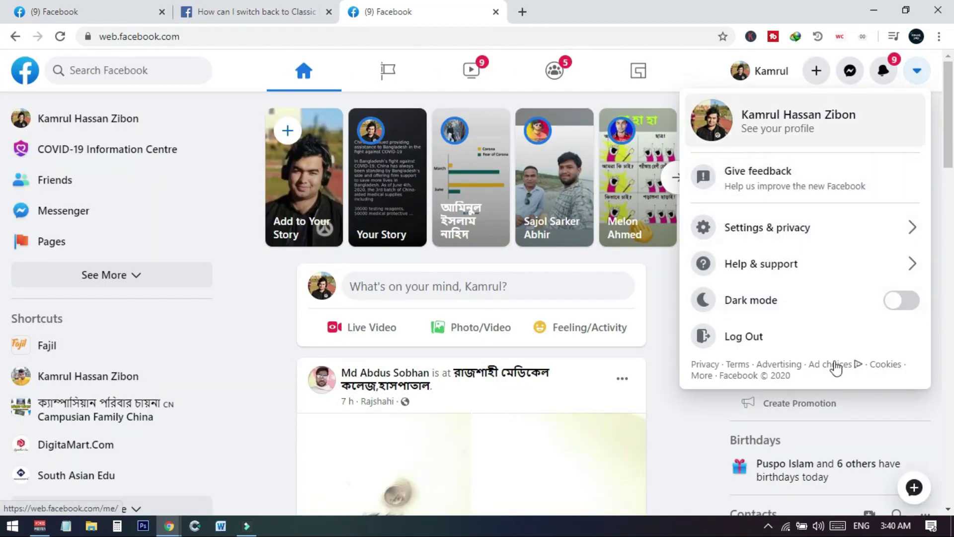
left_click(265, 5)
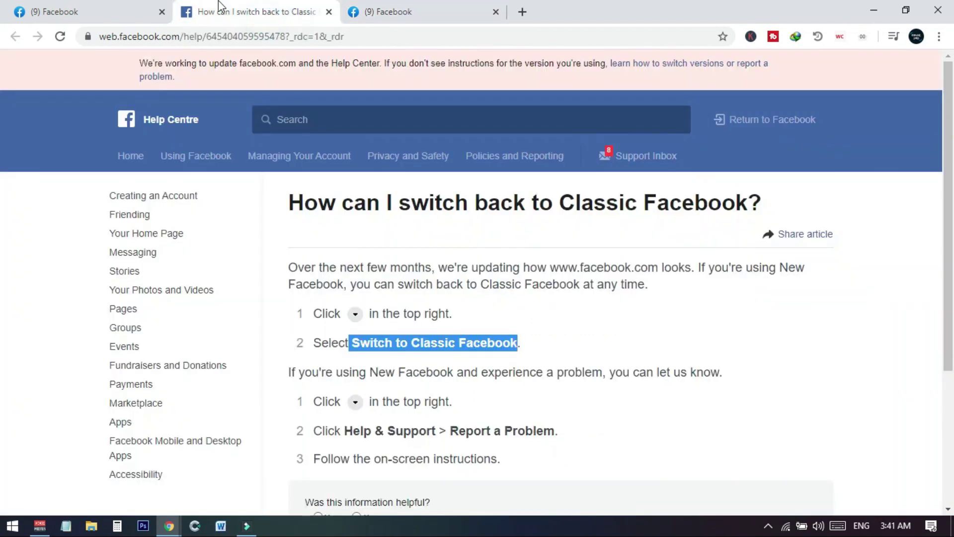
left_click(85, 7)
Step: Attach the 'problem' screenshot file to the report and submit it
left_click(395, 363)
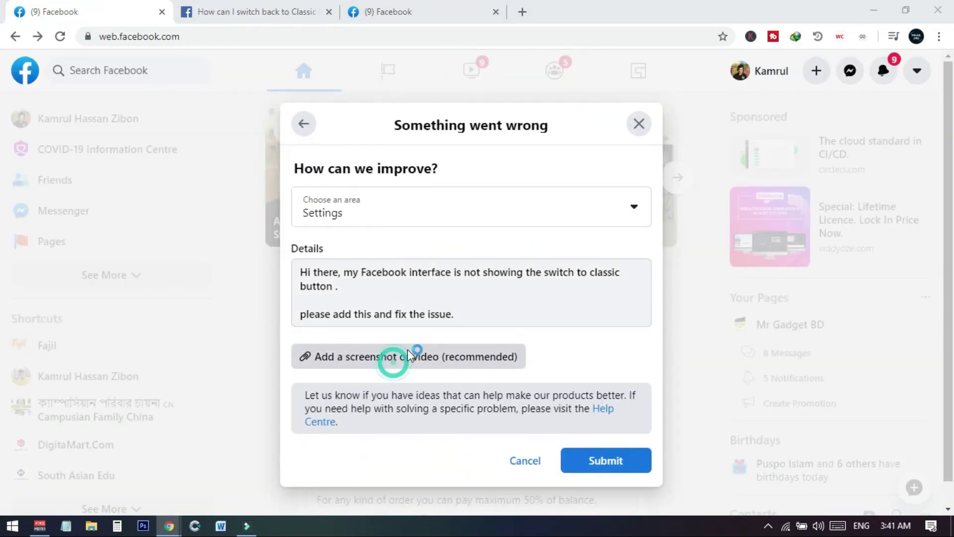
double_click(184, 127)
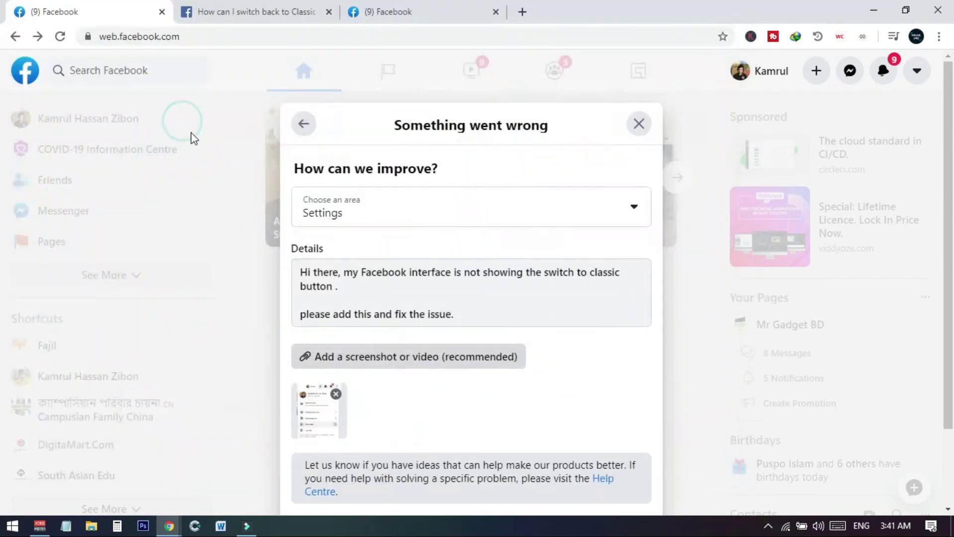
scroll(627, 401, "down", 3)
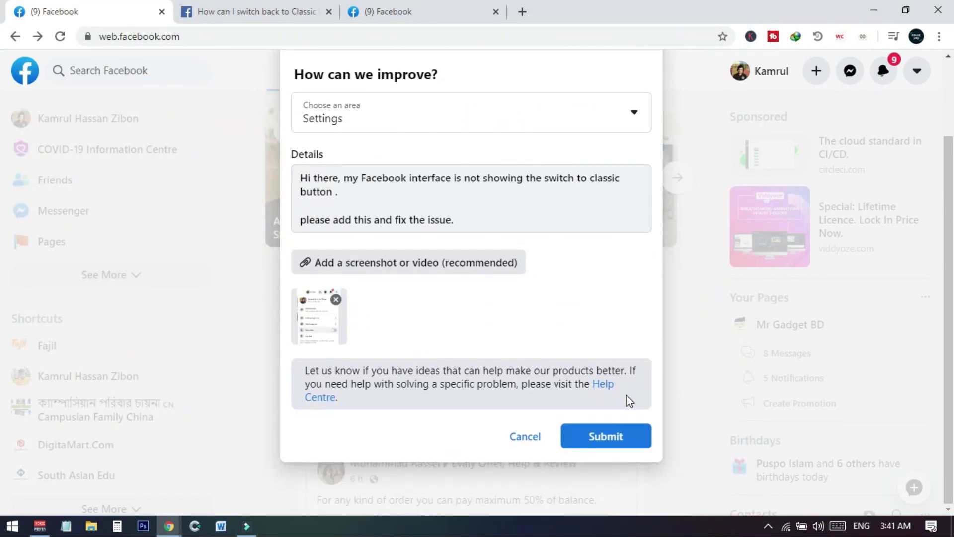
left_click(611, 438)
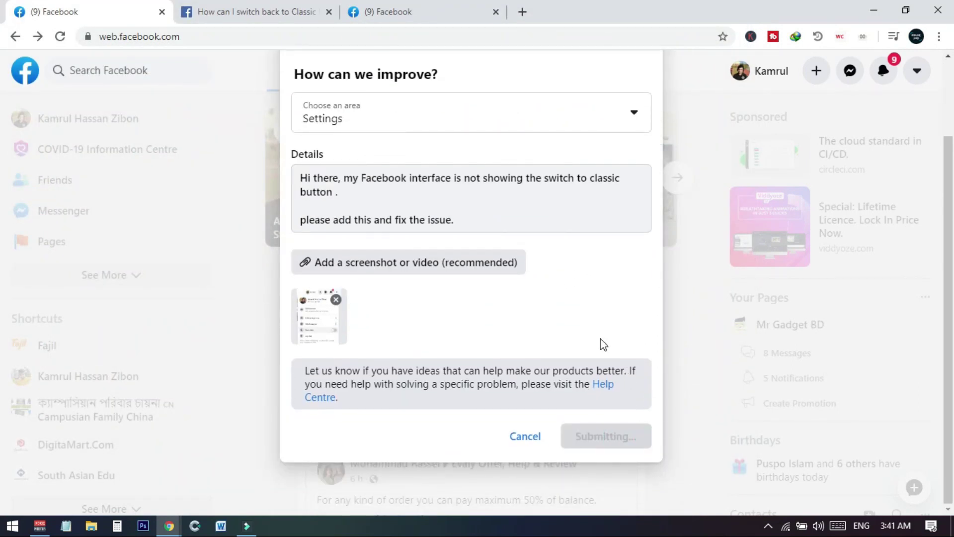